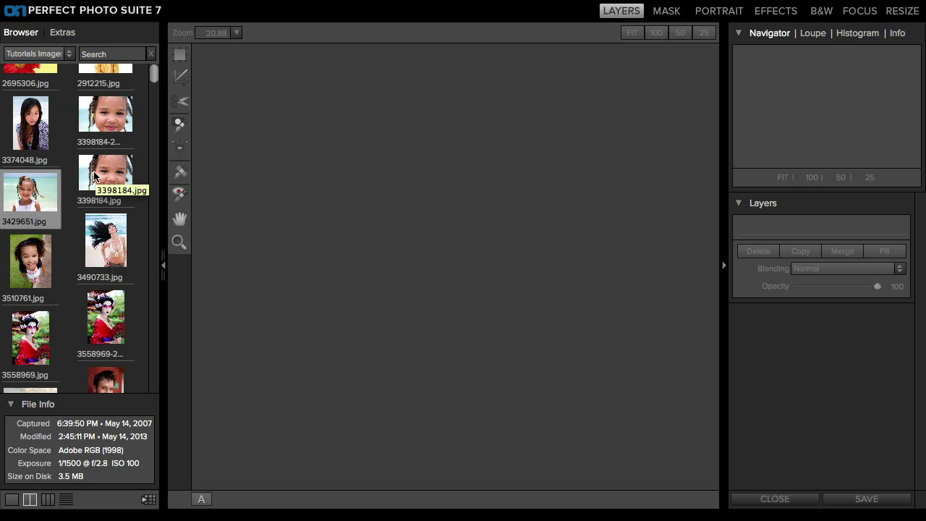
Step: Browse the Tutorials Images folder grid and open the beach portrait 3429651.jpg
{"action": "scroll", "coordinate": [94, 174], "scroll_direction": "down", "scroll_amount": 3}
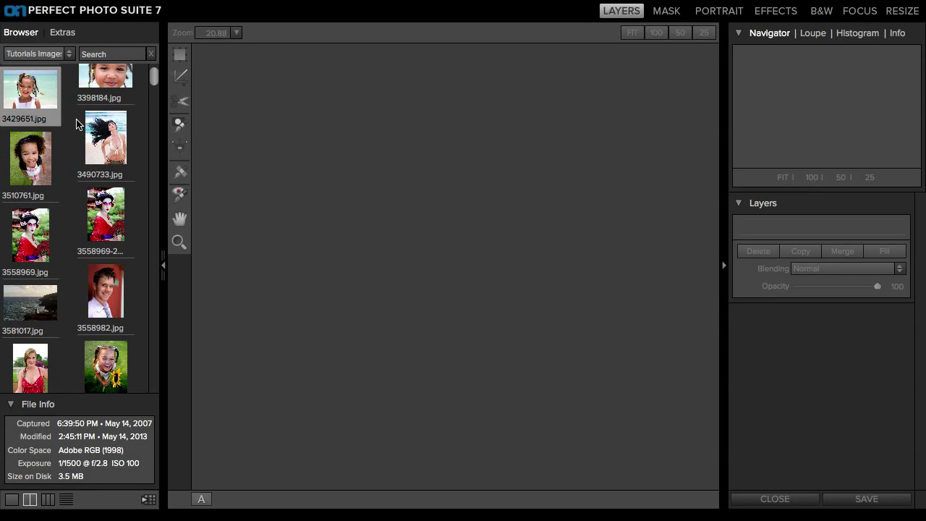
{"action": "left_click", "coordinate": [69, 55]}
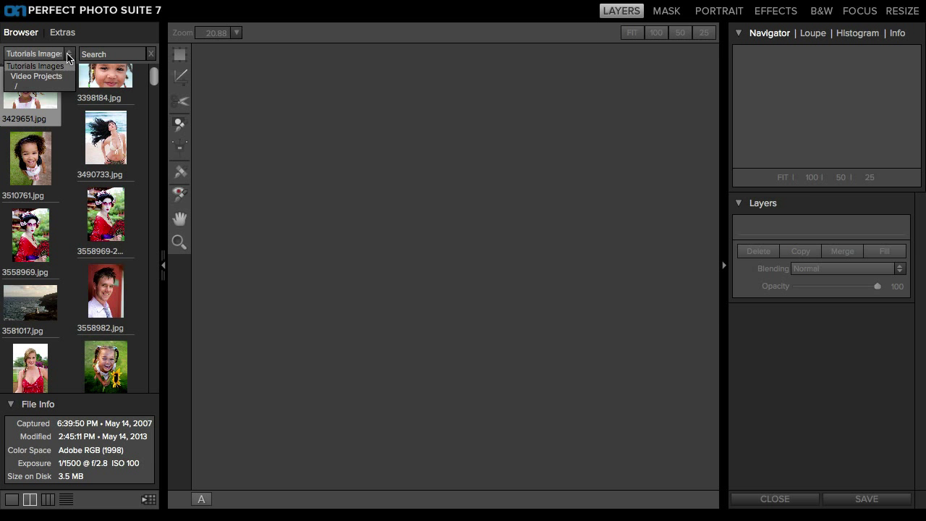
{"action": "left_click", "coordinate": [69, 58]}
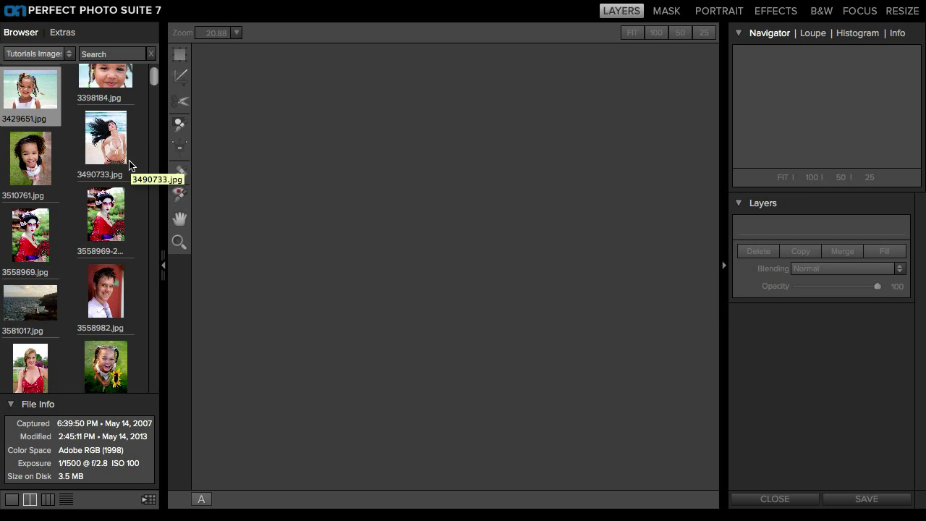
{"action": "left_click", "coordinate": [149, 502]}
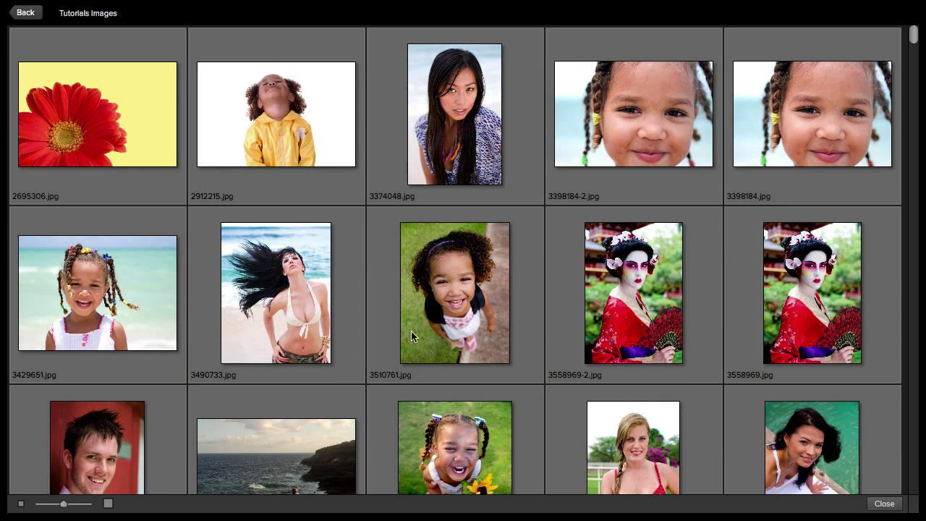
{"action": "scroll", "coordinate": [455, 235], "scroll_direction": "down", "scroll_amount": 3}
{"action": "scroll", "coordinate": [453, 232], "scroll_direction": "down", "scroll_amount": 2}
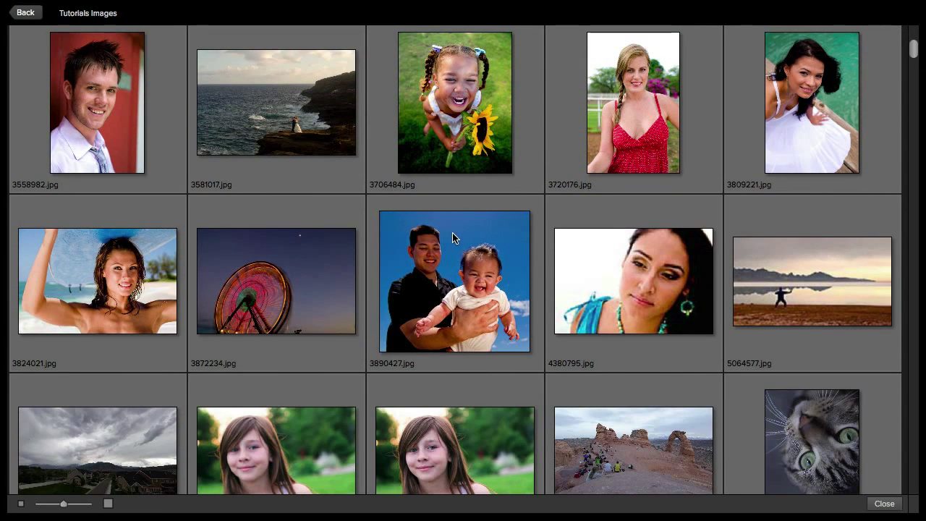
{"action": "left_click_drag", "start_coordinate": [65, 505], "coordinate": [76, 504]}
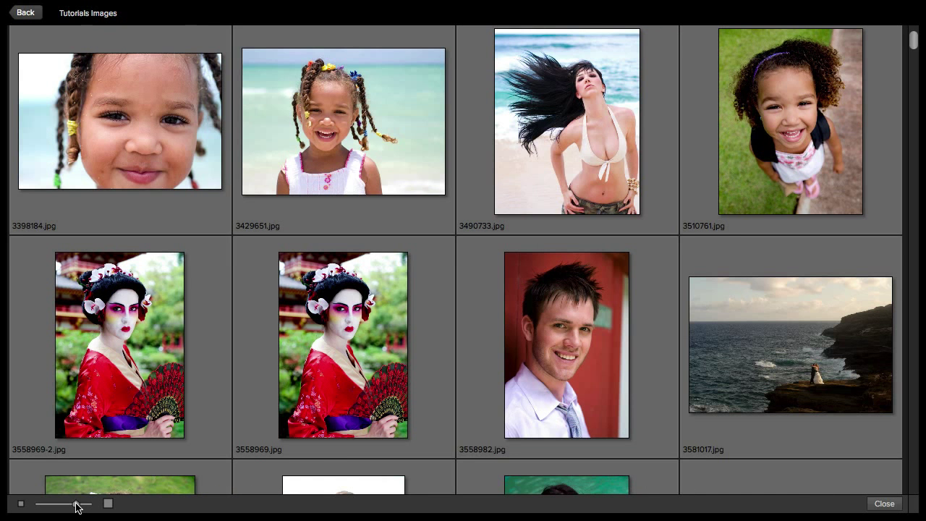
{"action": "left_click_drag", "start_coordinate": [76, 503], "coordinate": [63, 504]}
{"action": "scroll", "coordinate": [530, 249], "scroll_direction": "down", "scroll_amount": 10}
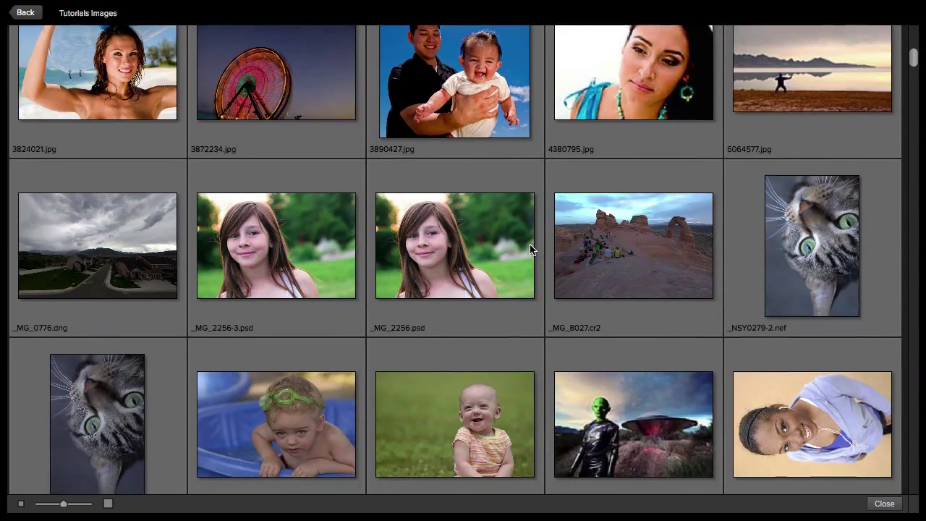
{"action": "scroll", "coordinate": [529, 250], "scroll_direction": "up", "scroll_amount": 6}
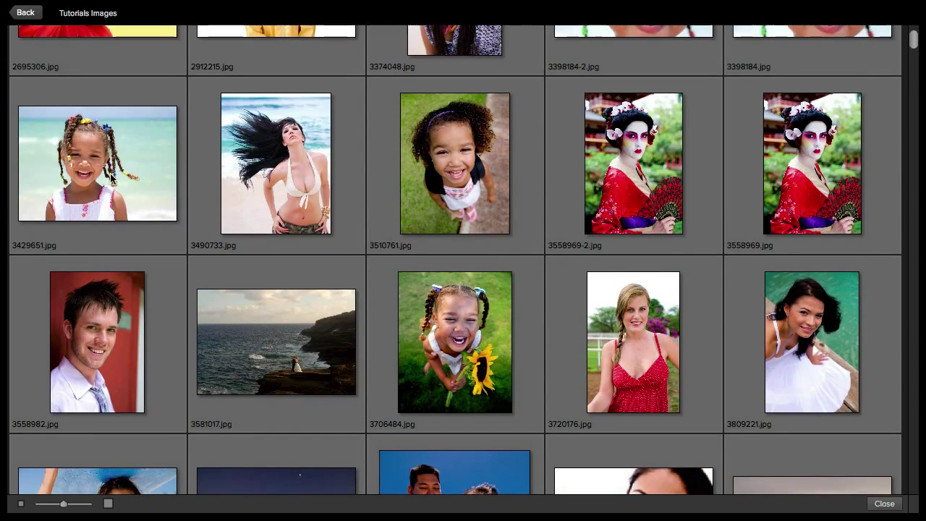
{"action": "double_click", "coordinate": [112, 179]}
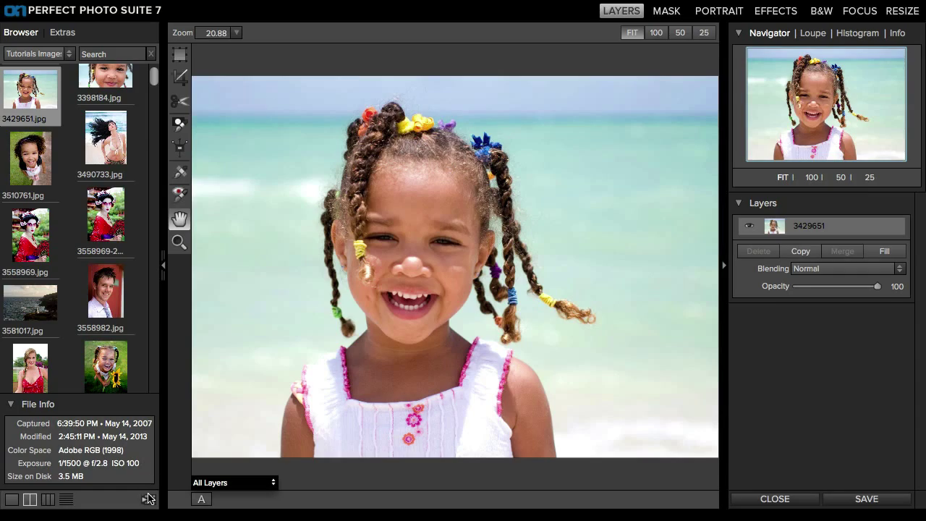
{"action": "left_click", "coordinate": [148, 500]}
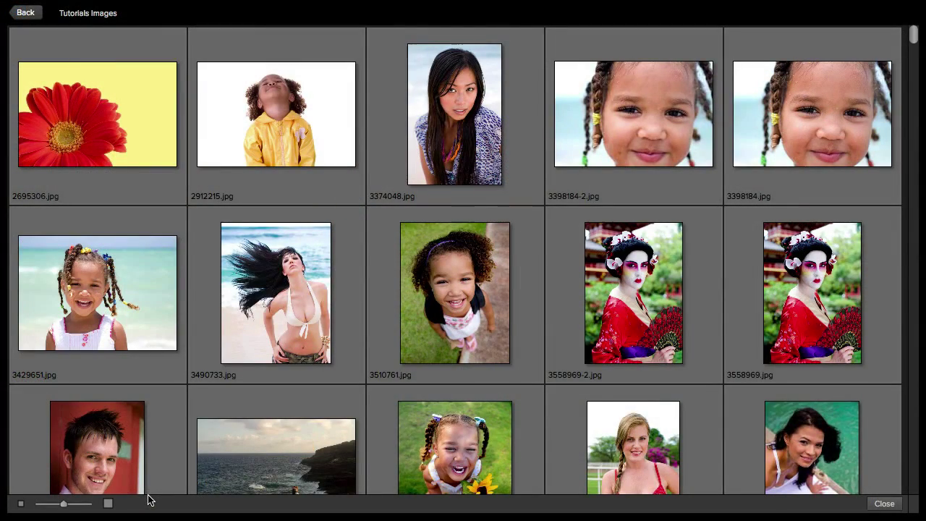
{"action": "double_click", "coordinate": [644, 130]}
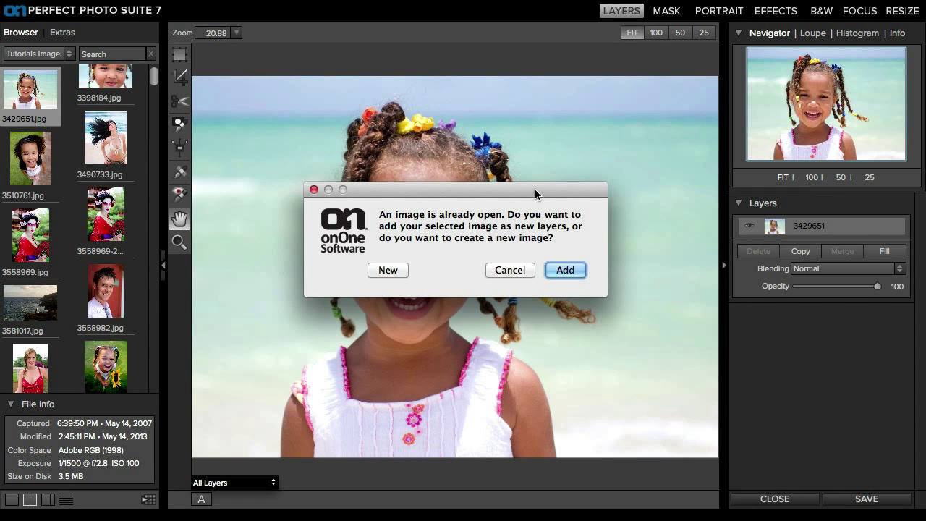
{"action": "left_click", "coordinate": [502, 269]}
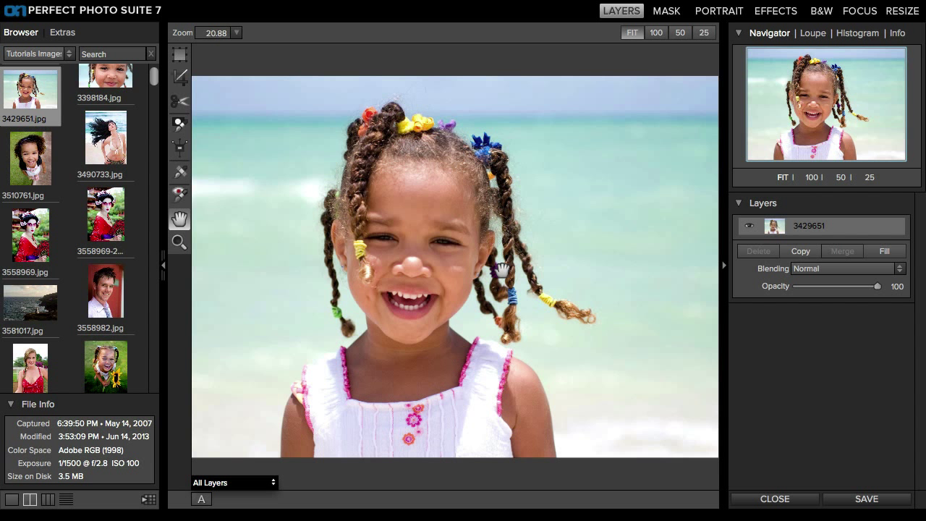
Step: Switch the beach portrait into the Effects module
{"action": "left_click", "coordinate": [781, 11]}
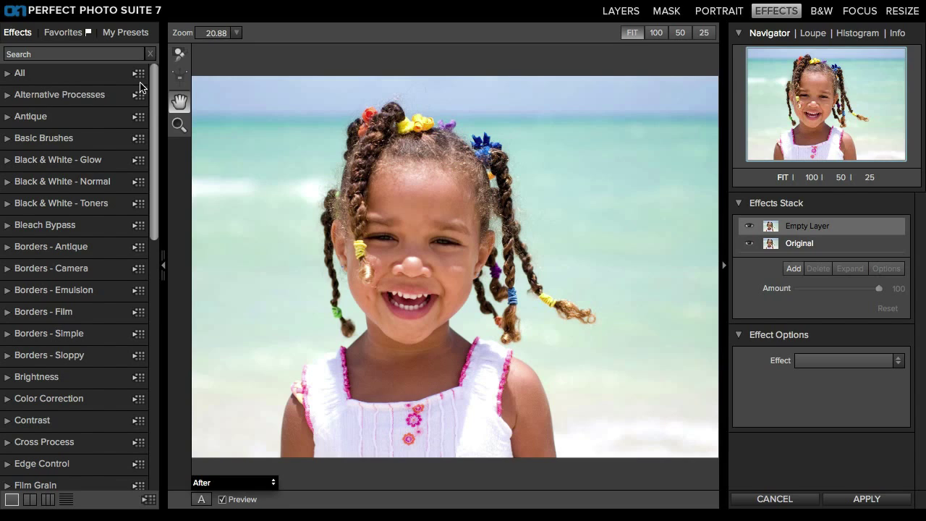
Step: Apply the Split Blue-Orange preset from the Split Tone category to the portrait
{"action": "left_click", "coordinate": [147, 499]}
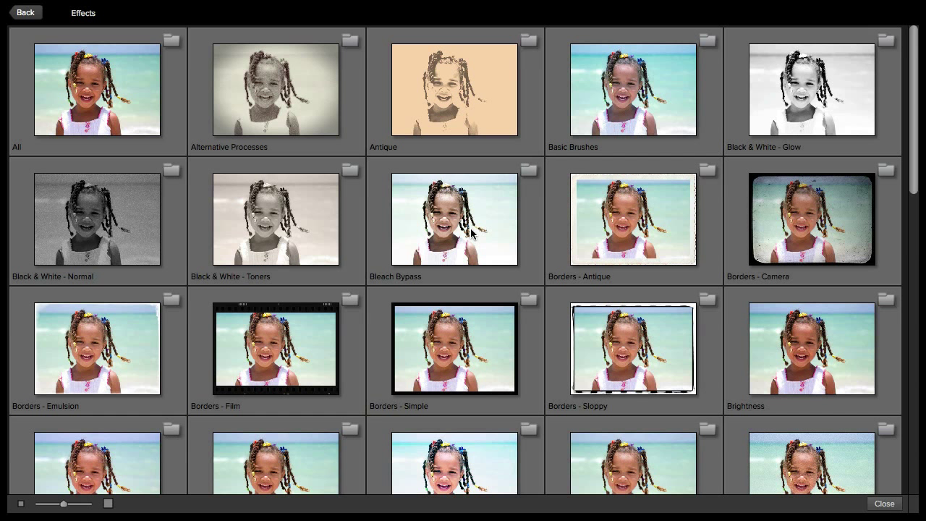
{"action": "scroll", "coordinate": [427, 232], "scroll_direction": "down", "scroll_amount": 5}
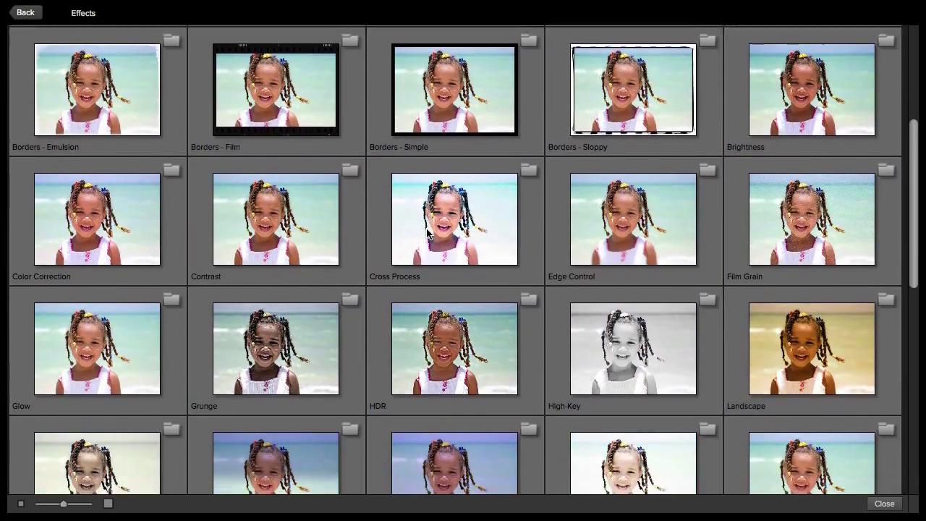
{"action": "scroll", "coordinate": [427, 232], "scroll_direction": "down", "scroll_amount": 6}
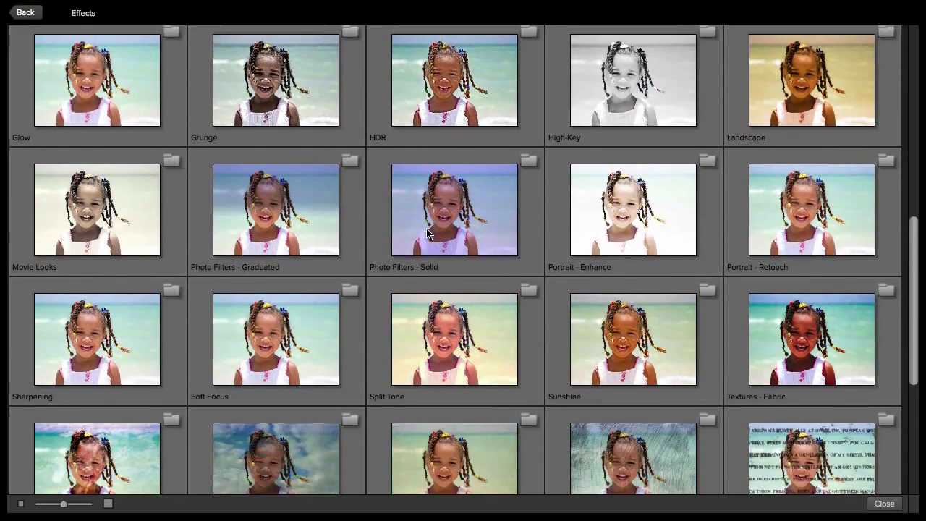
{"action": "scroll", "coordinate": [427, 232], "scroll_direction": "down", "scroll_amount": 1}
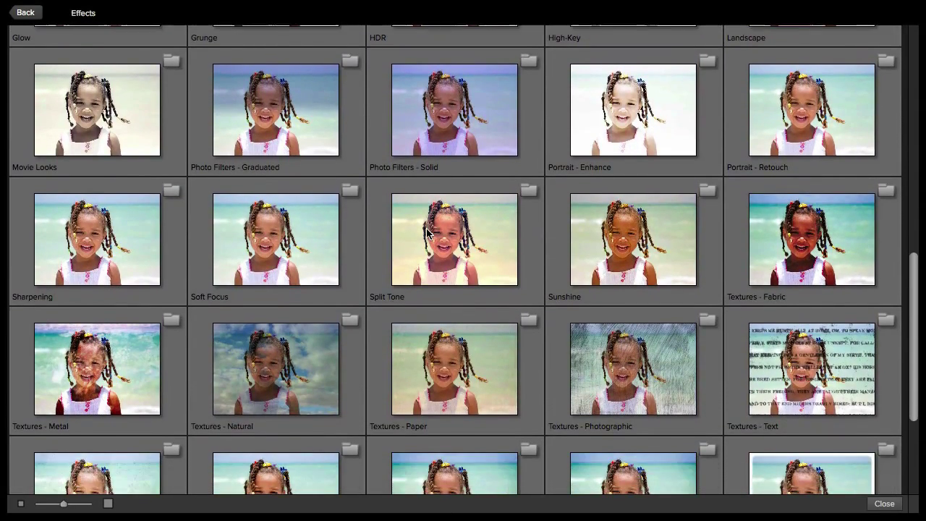
{"action": "left_click", "coordinate": [488, 236]}
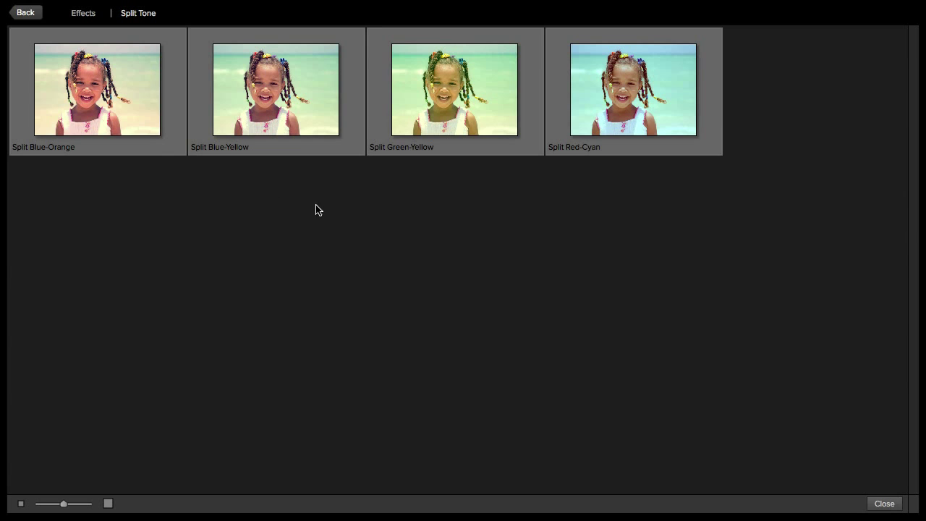
{"action": "double_click", "coordinate": [129, 105]}
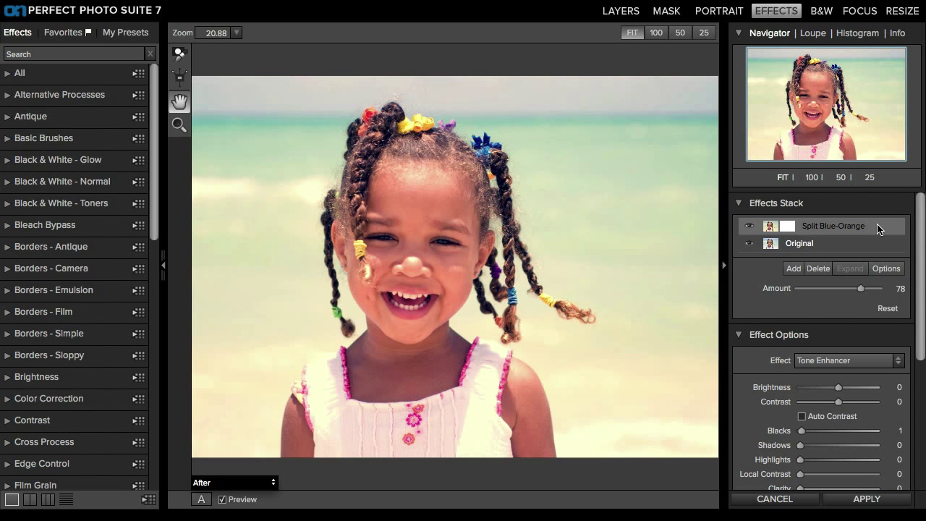
Step: Add a new effects layer using the Daydream preset Lost in Thought
{"action": "left_click", "coordinate": [796, 269]}
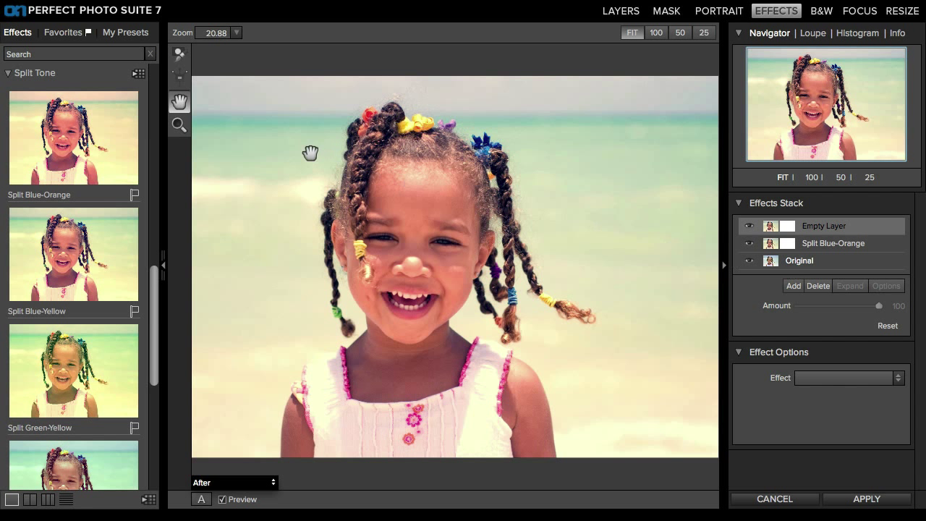
{"action": "left_click", "coordinate": [136, 35]}
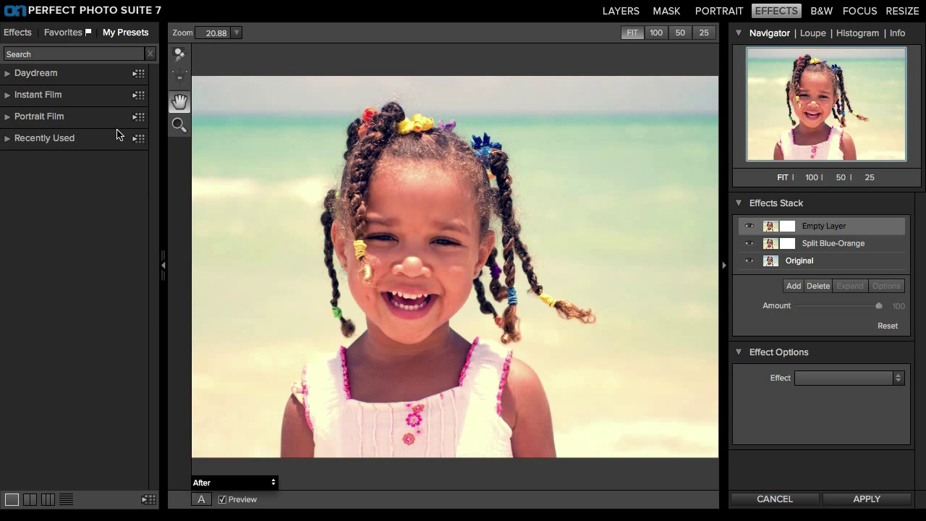
{"action": "left_click", "coordinate": [138, 75]}
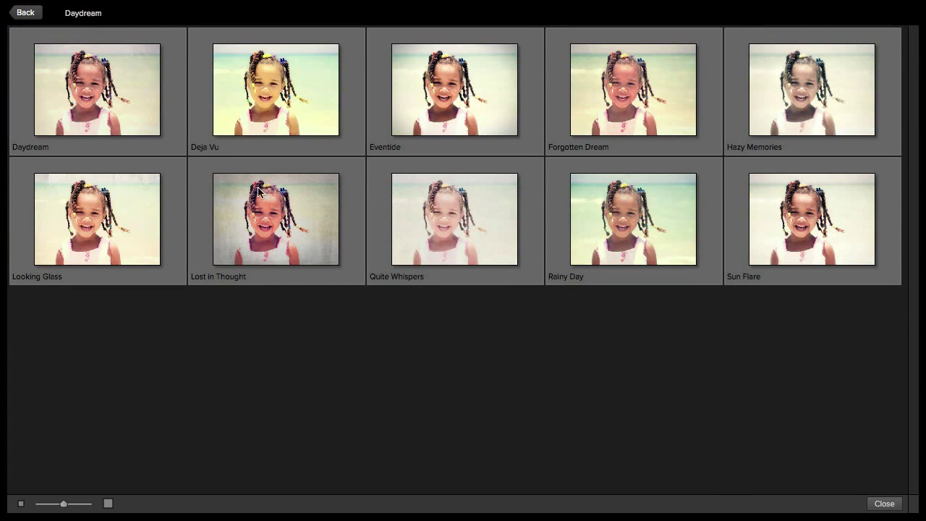
{"action": "left_click", "coordinate": [305, 219]}
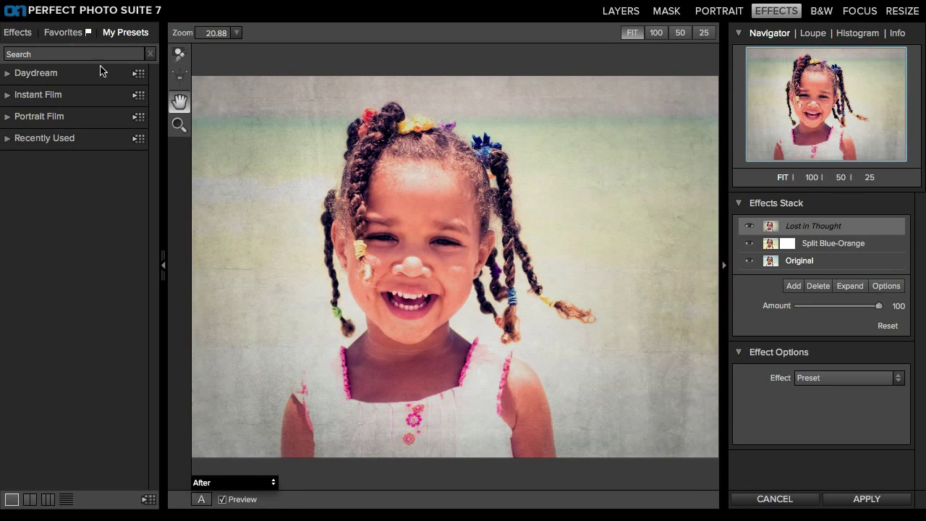
Step: Scroll through previews of all effect categories, then move the portrait to the B&W module
{"action": "left_click", "coordinate": [15, 35]}
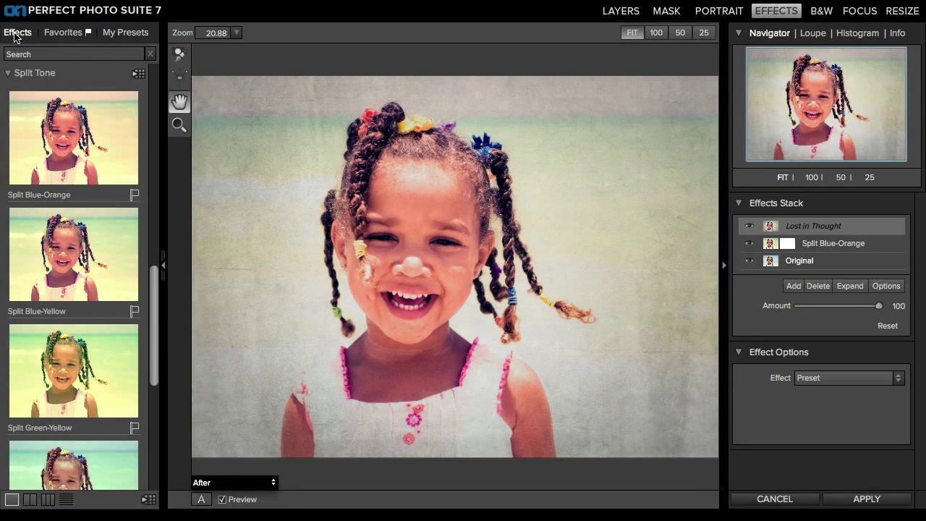
{"action": "left_click", "coordinate": [8, 73]}
{"action": "scroll", "coordinate": [113, 127], "scroll_direction": "up", "scroll_amount": 10}
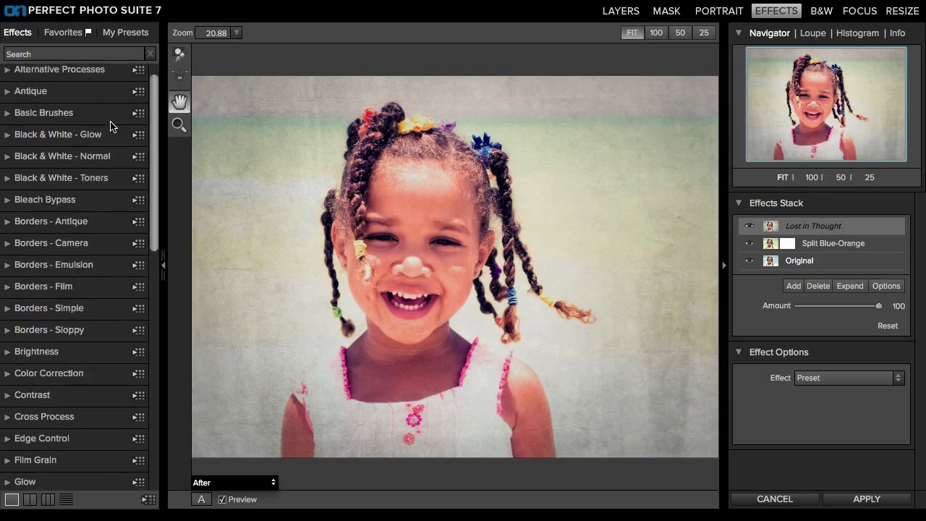
{"action": "left_click", "coordinate": [139, 75]}
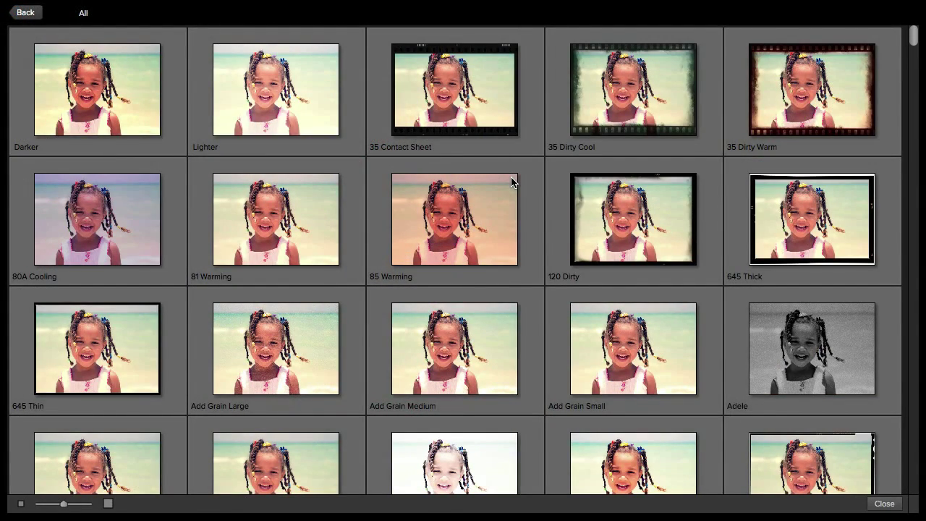
{"action": "scroll", "coordinate": [512, 183], "scroll_direction": "down", "scroll_amount": 6}
{"action": "scroll", "coordinate": [511, 182], "scroll_direction": "down", "scroll_amount": 2}
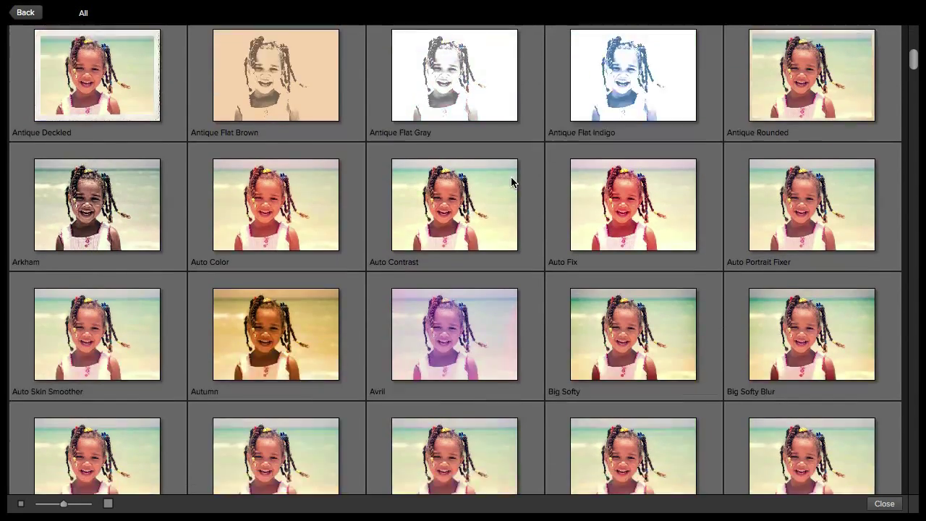
{"action": "scroll", "coordinate": [512, 182], "scroll_direction": "down", "scroll_amount": 3}
{"action": "scroll", "coordinate": [512, 183], "scroll_direction": "down", "scroll_amount": 5}
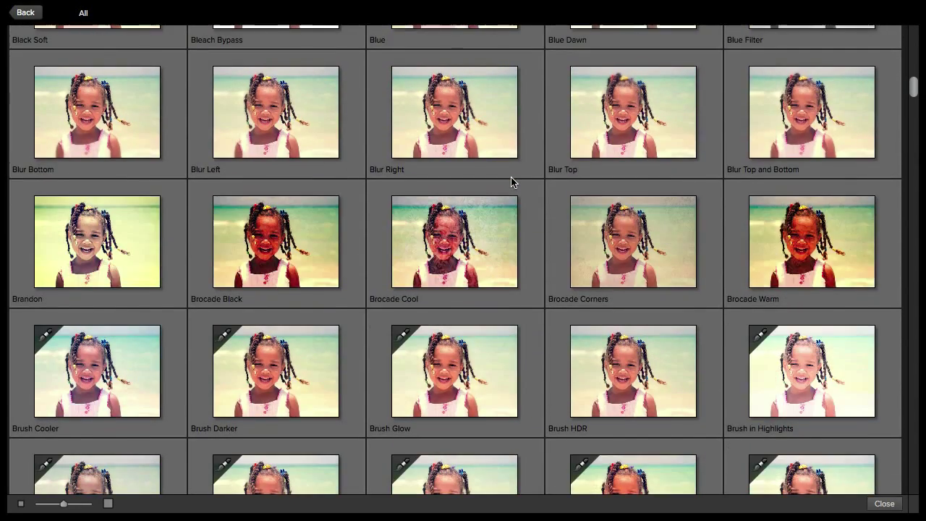
{"action": "scroll", "coordinate": [511, 182], "scroll_direction": "down", "scroll_amount": 6}
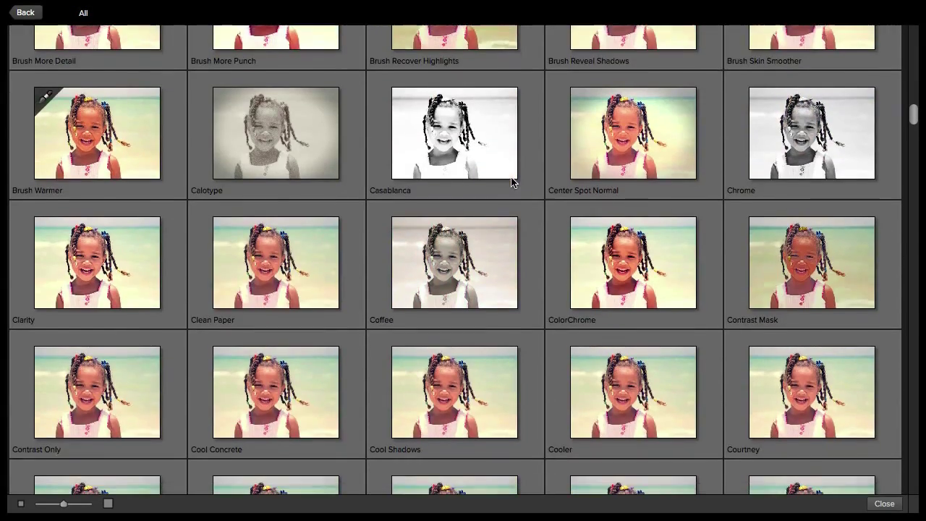
{"action": "scroll", "coordinate": [512, 182], "scroll_direction": "down", "scroll_amount": 3}
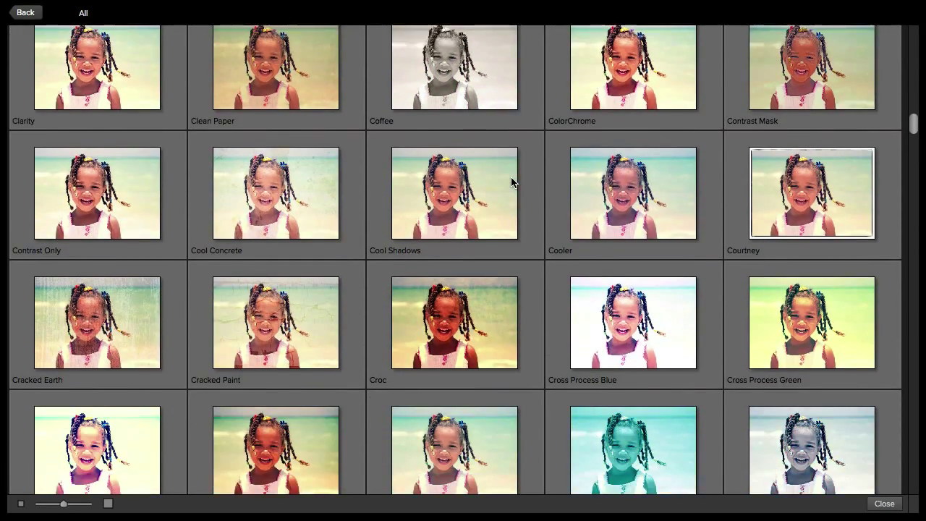
{"action": "scroll", "coordinate": [512, 182], "scroll_direction": "down", "scroll_amount": 5}
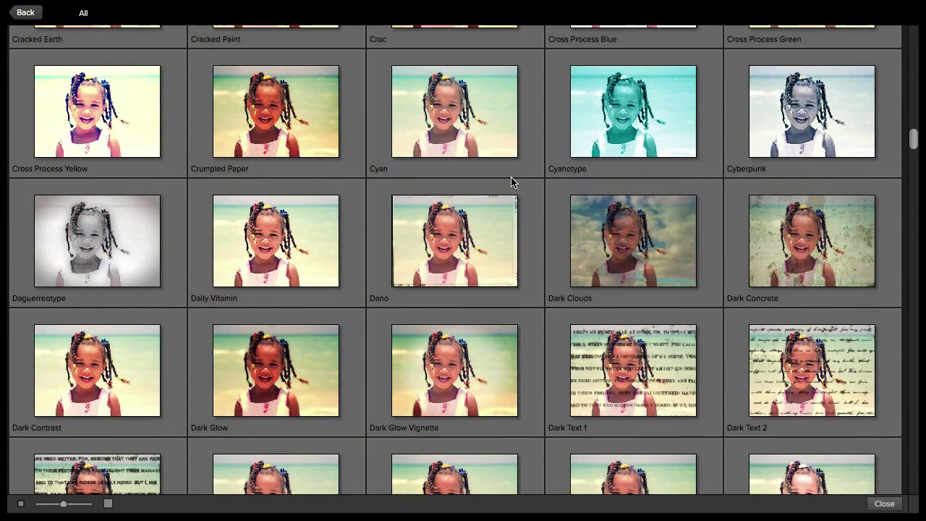
{"action": "key", "text": "Escape"}
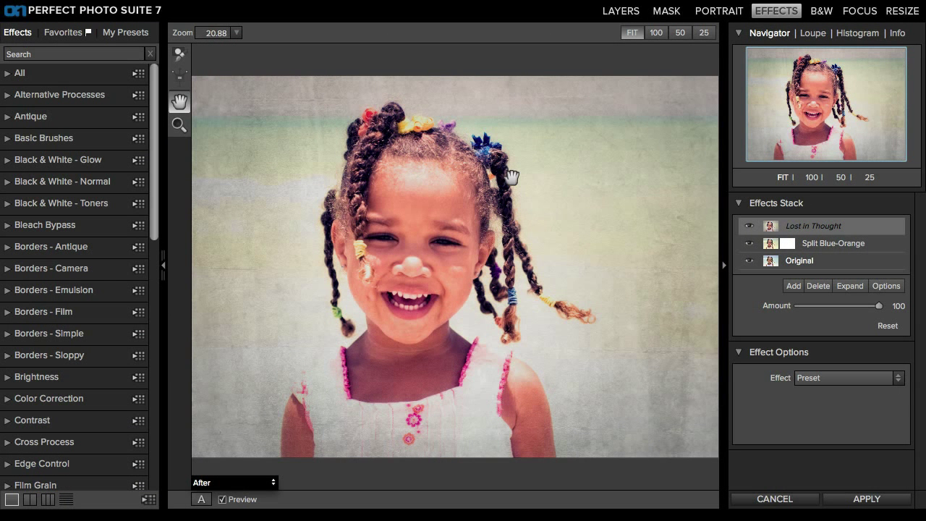
{"action": "left_click", "coordinate": [828, 14]}
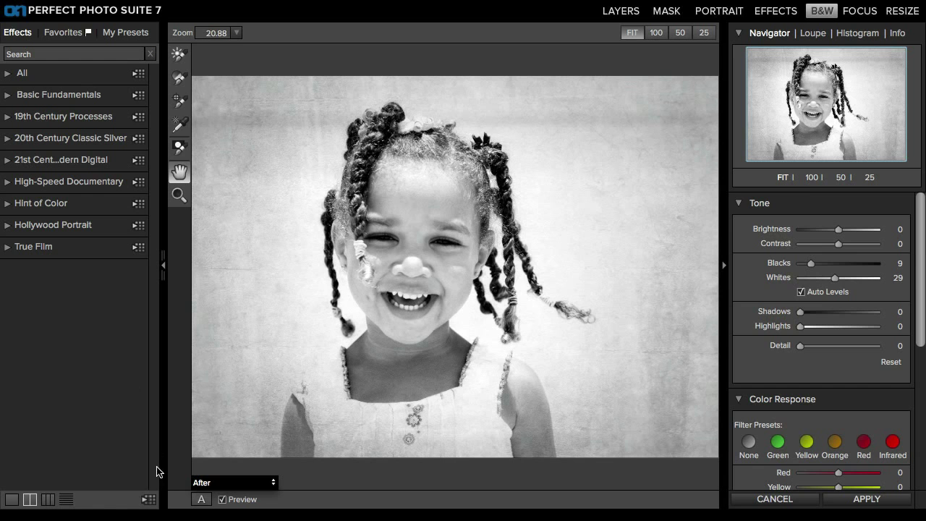
Step: Apply the Rugged preset from the Hollywood Portrait black-and-white presets
{"action": "left_click", "coordinate": [148, 500]}
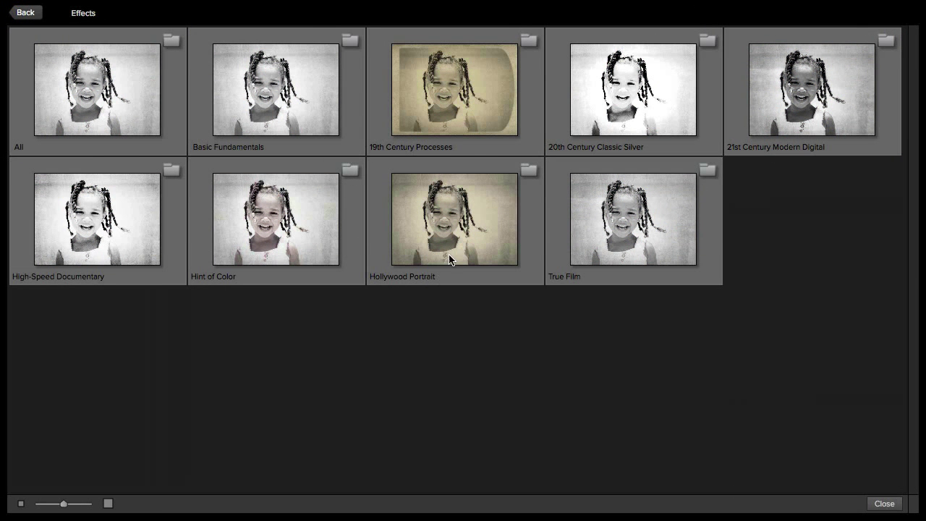
{"action": "left_click", "coordinate": [463, 215]}
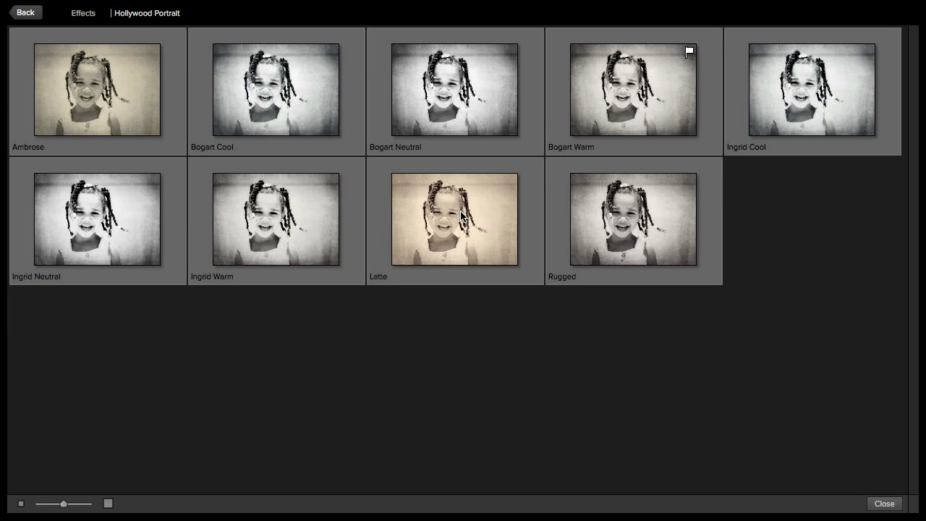
{"action": "left_click", "coordinate": [672, 207]}
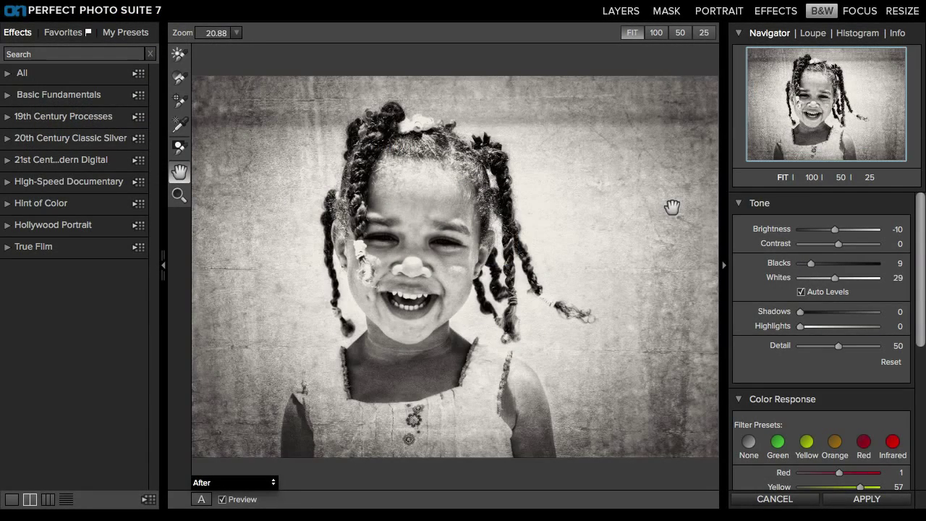